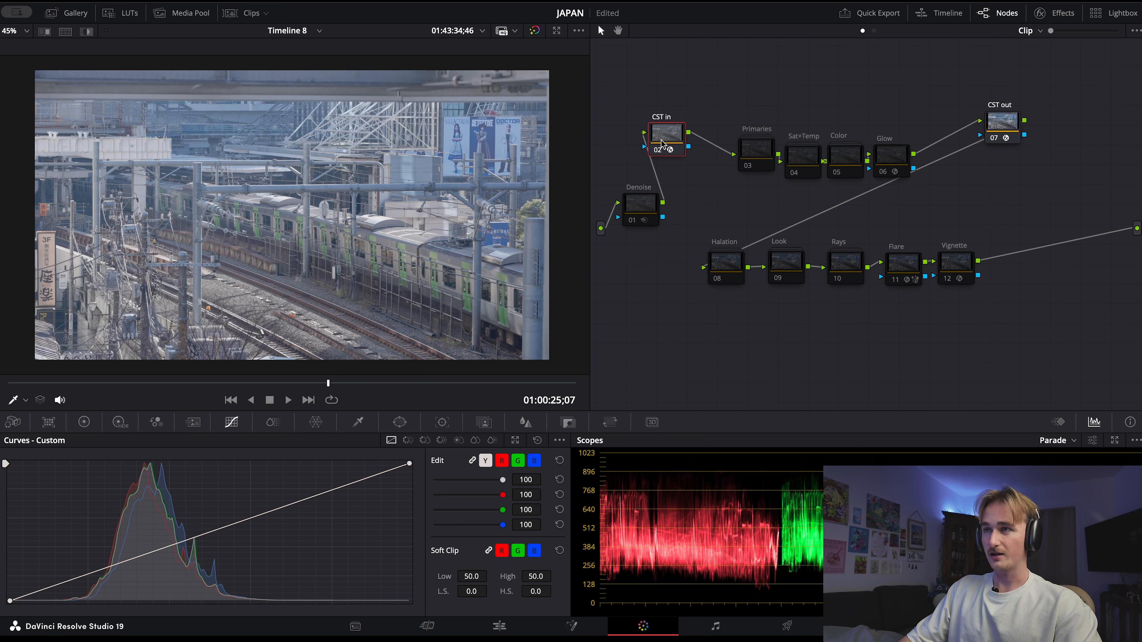
Enable the CST in and CST out nodes, reviewing the Color Space Transform settings of CST in between the two
drag(996, 130, 1003, 162)
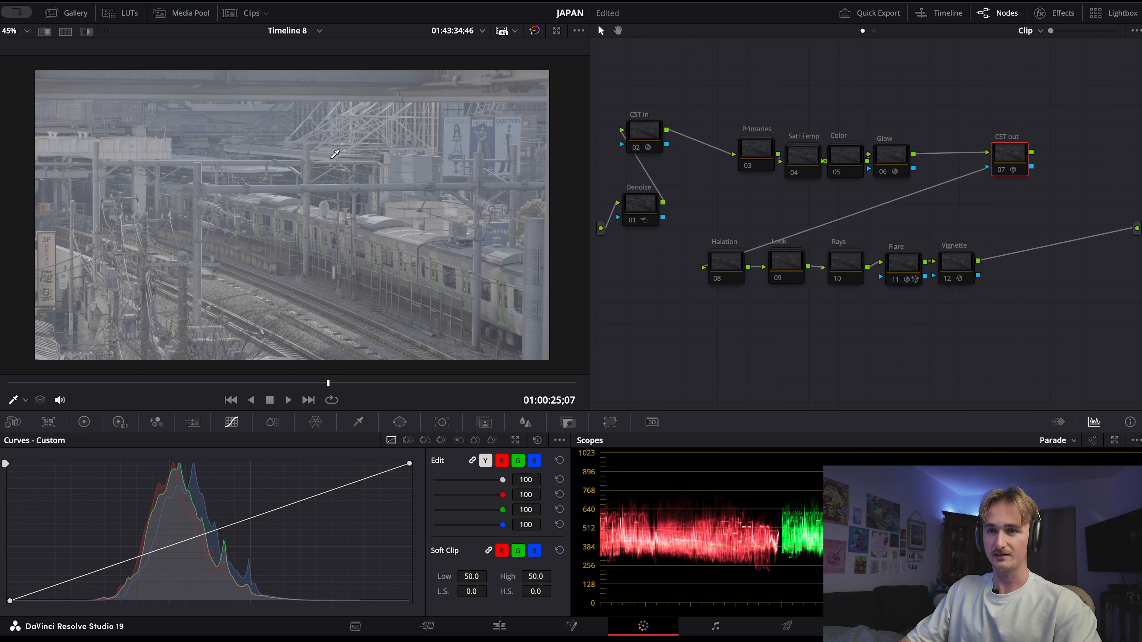
click(646, 134)
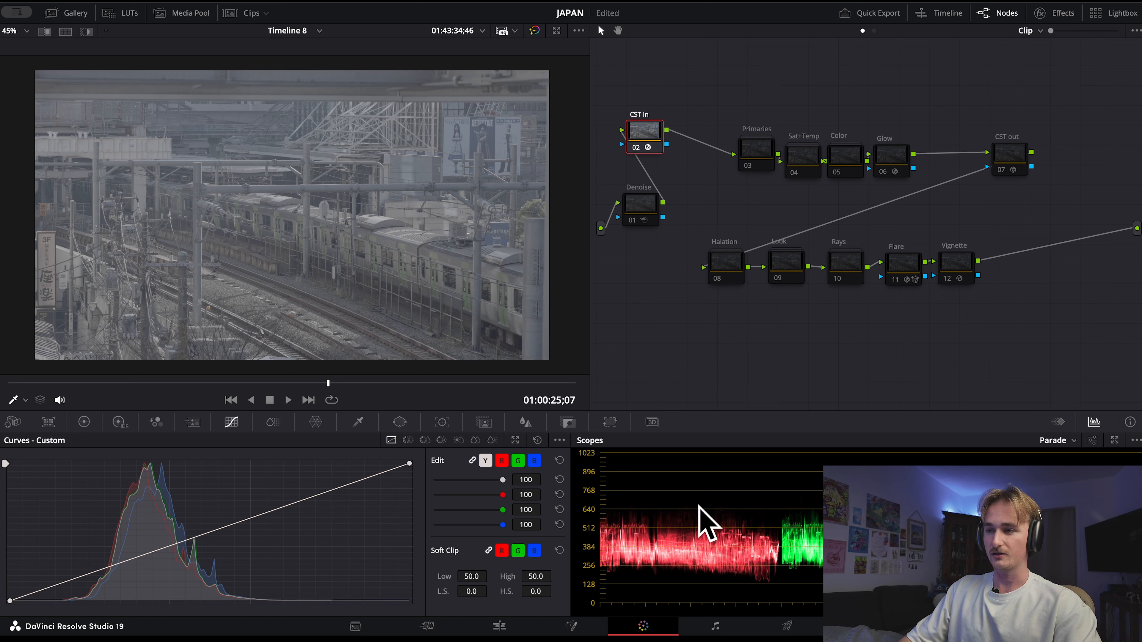
click(1054, 13)
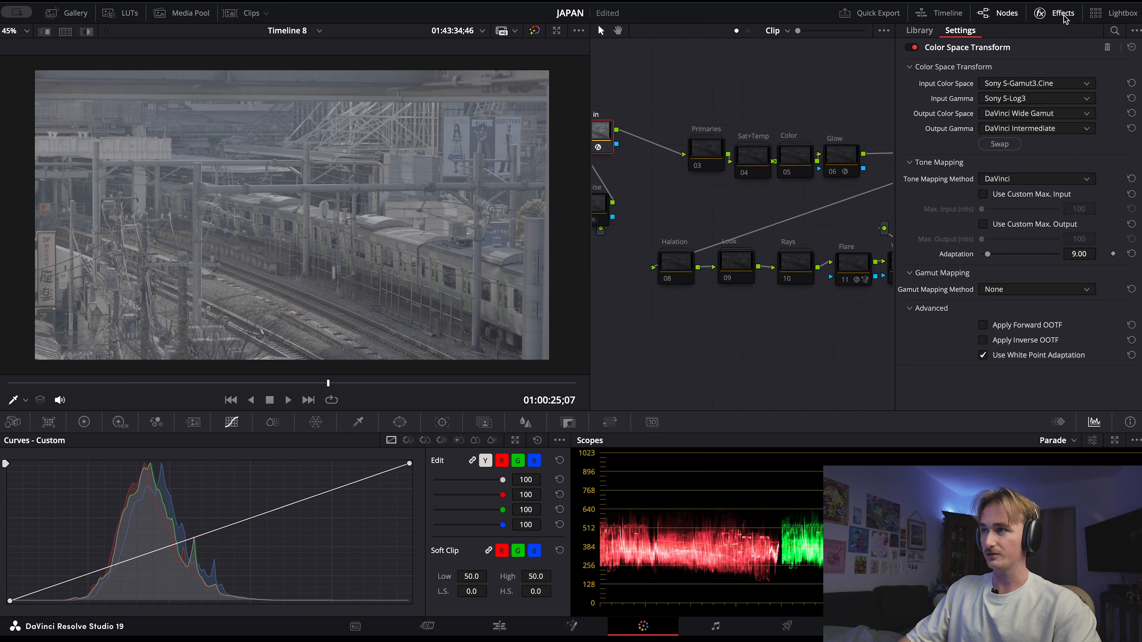
click(1039, 13)
click(1008, 153)
key(super+d)
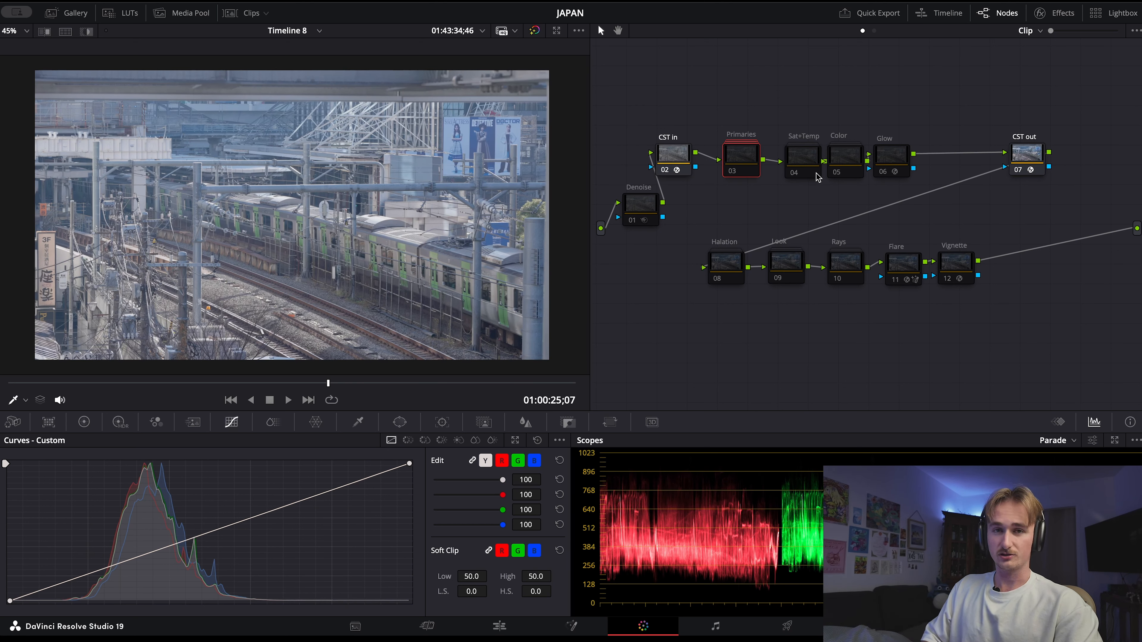
Open the Primaries compound node and enable its EXP and PRIM nodes
drag(739, 165, 732, 165)
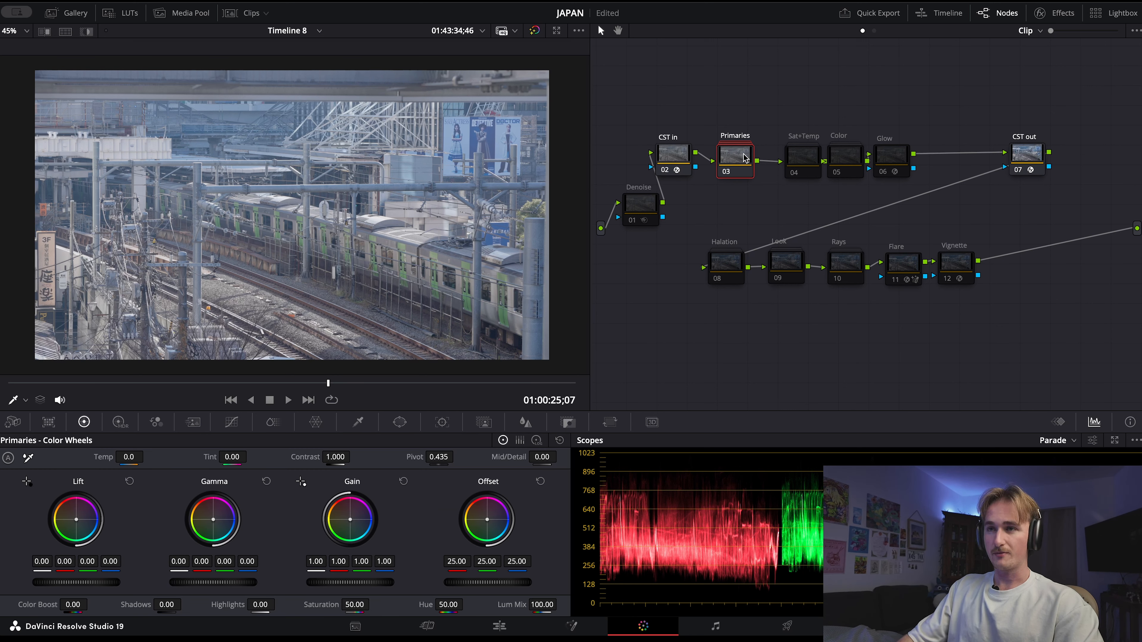
double_click(744, 158)
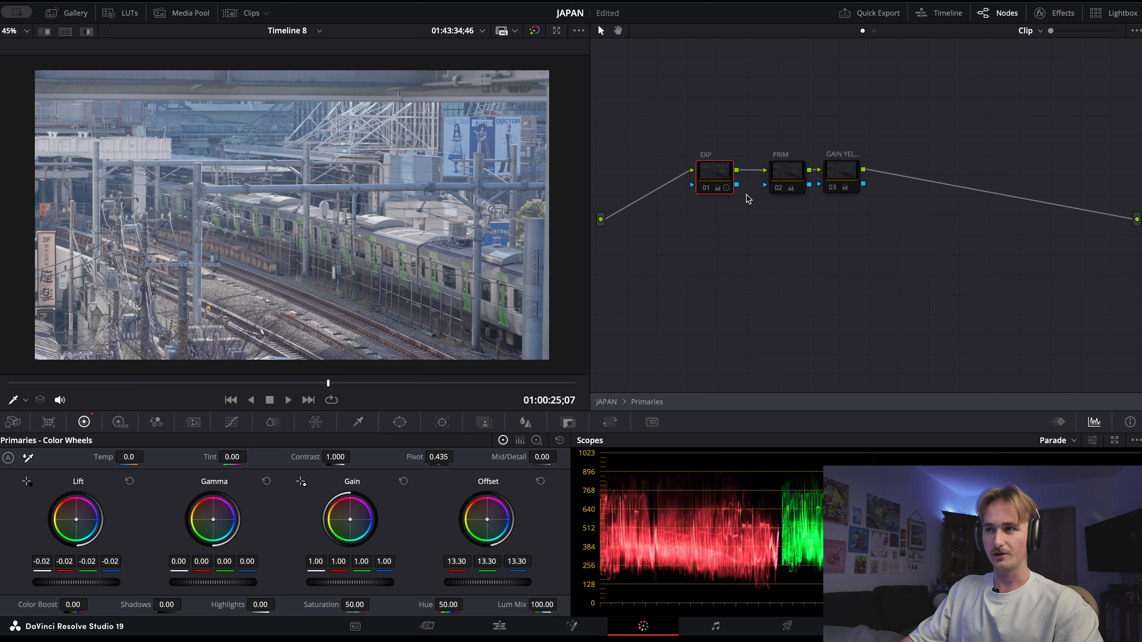
key(ctrl+d)
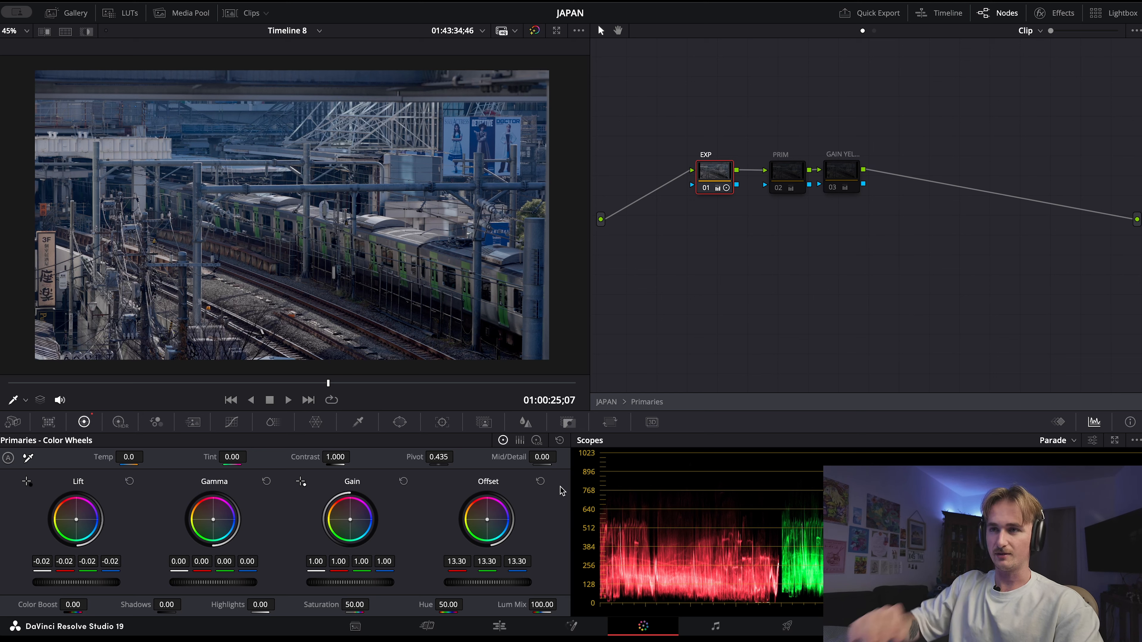
click(787, 174)
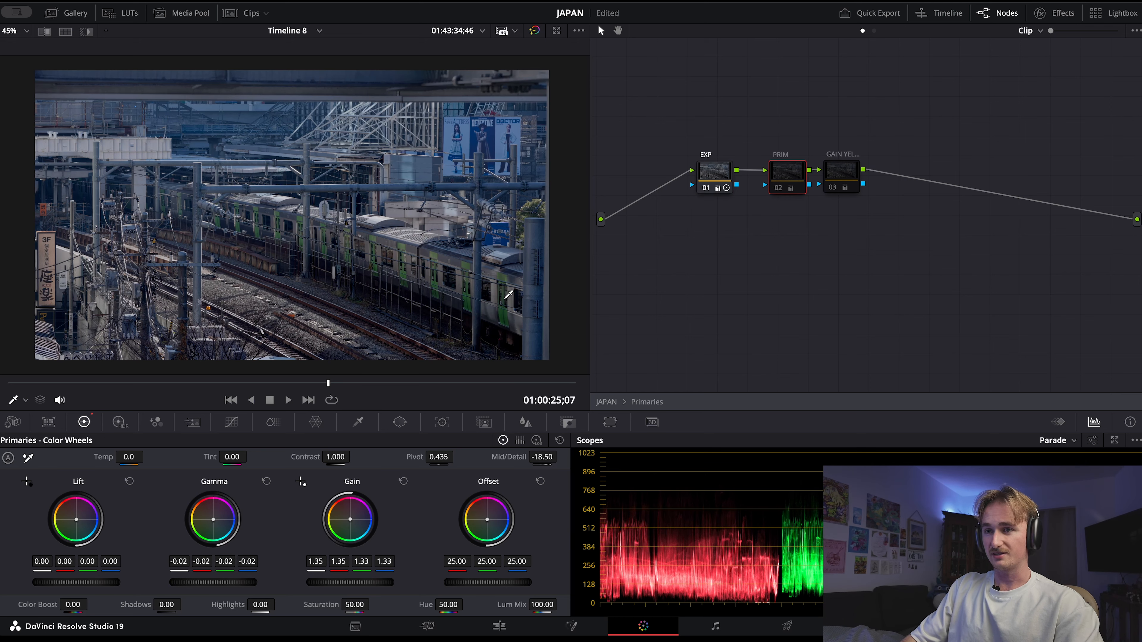
key(ctrl+d)
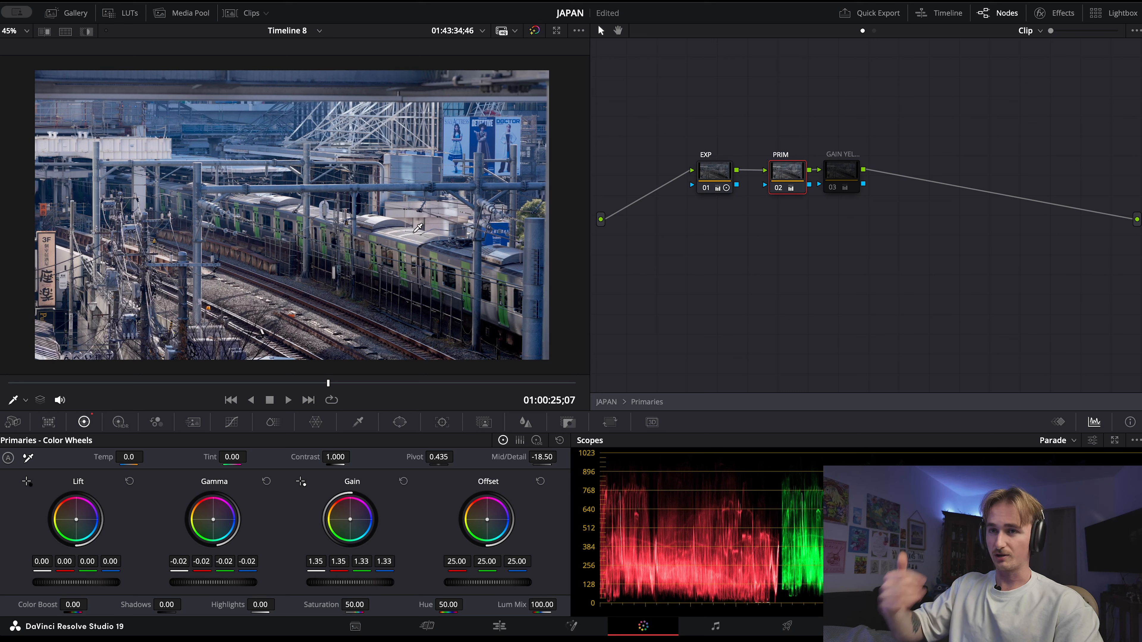
Compare the image with the third Primaries node (GAIN YEL...) on and off, leave it enabled, and enable the Sat+Temp node
click(853, 174)
key(super+d)
key(super+d)
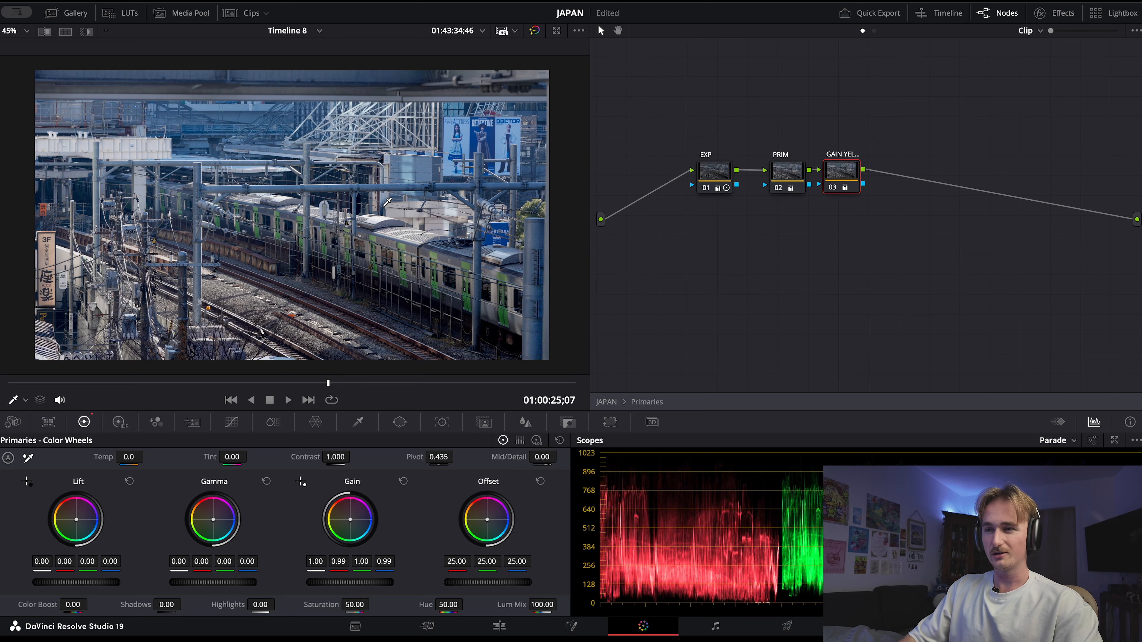
key(super+d)
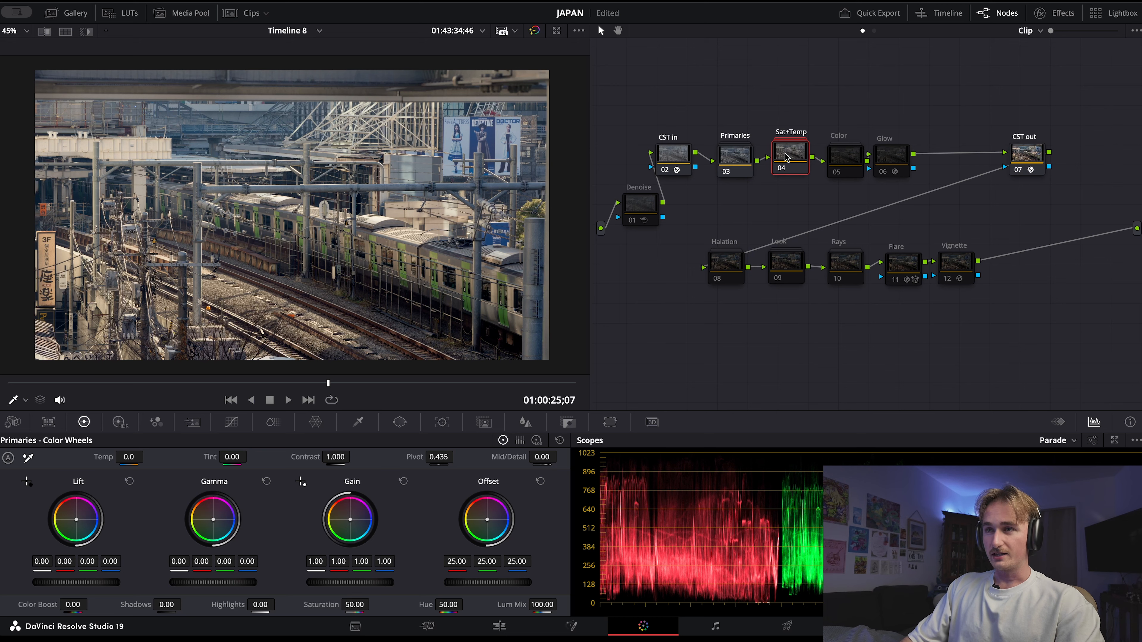
key(super+d)
key(super+d)
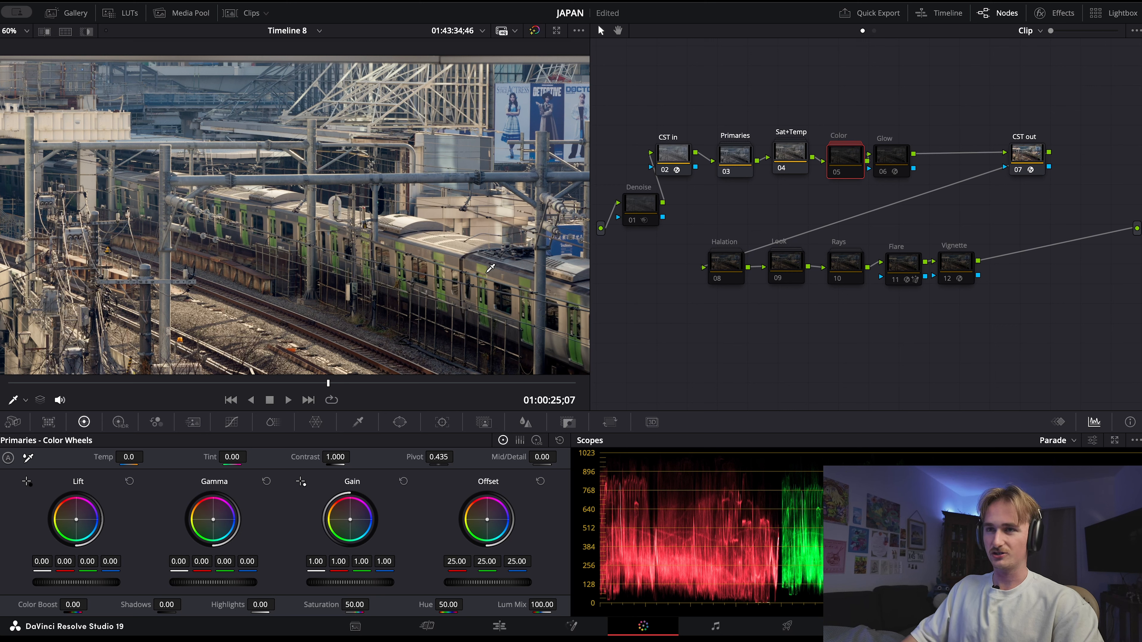
Enable the Color node and compare its effect on the train's green doors in the viewer
key(super+d)
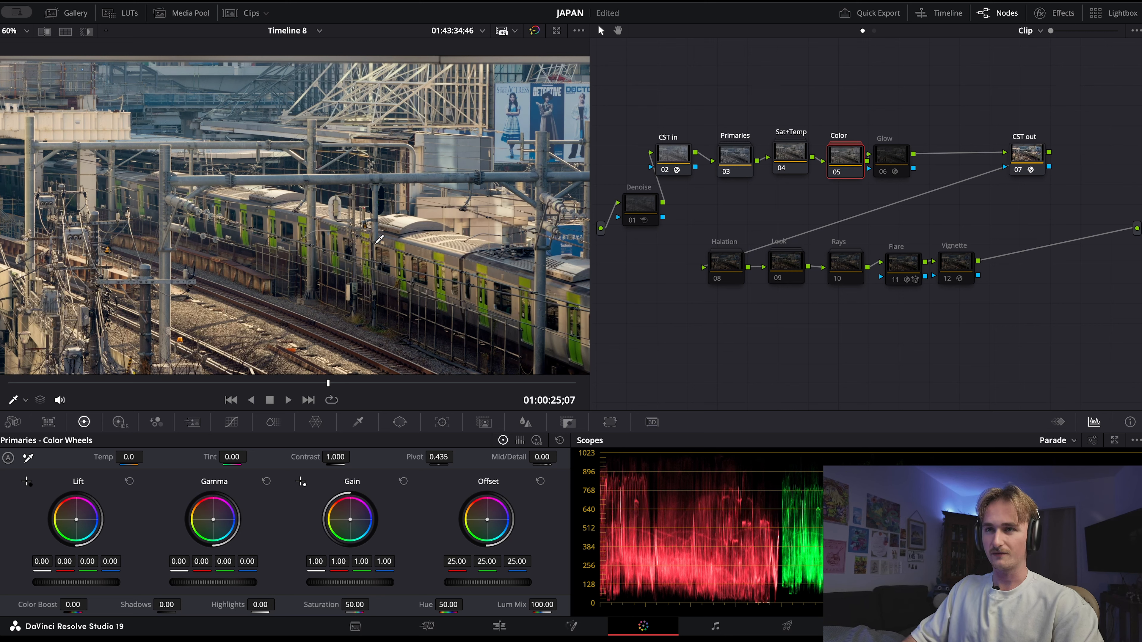
key(super+d)
key(super+d)
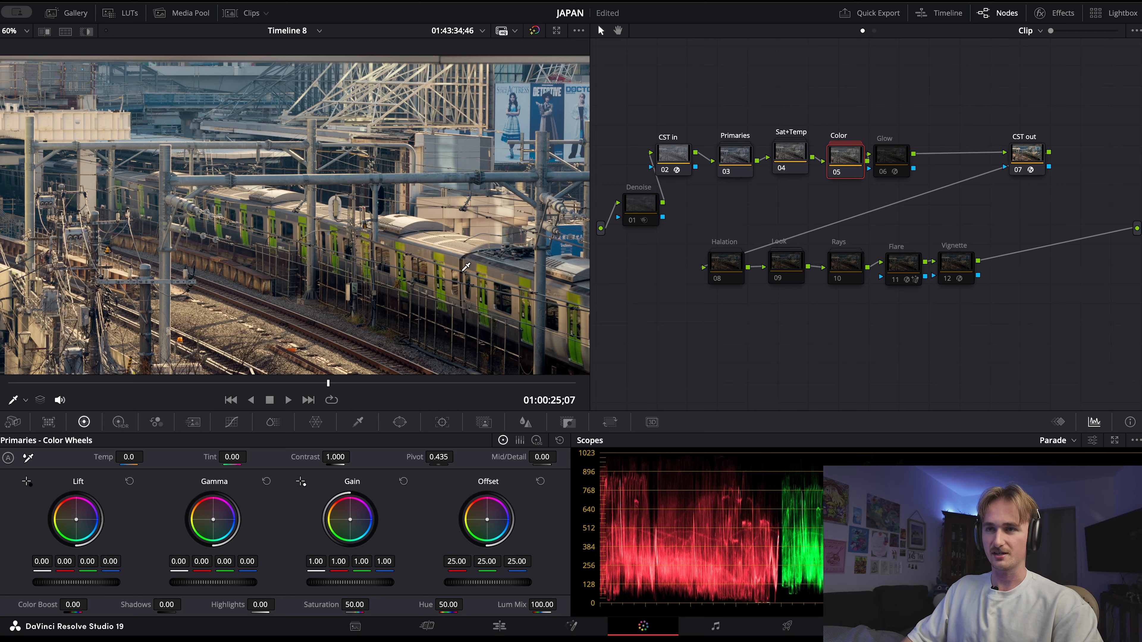
scroll(331, 235, down, 2)
scroll(331, 235, up, 2)
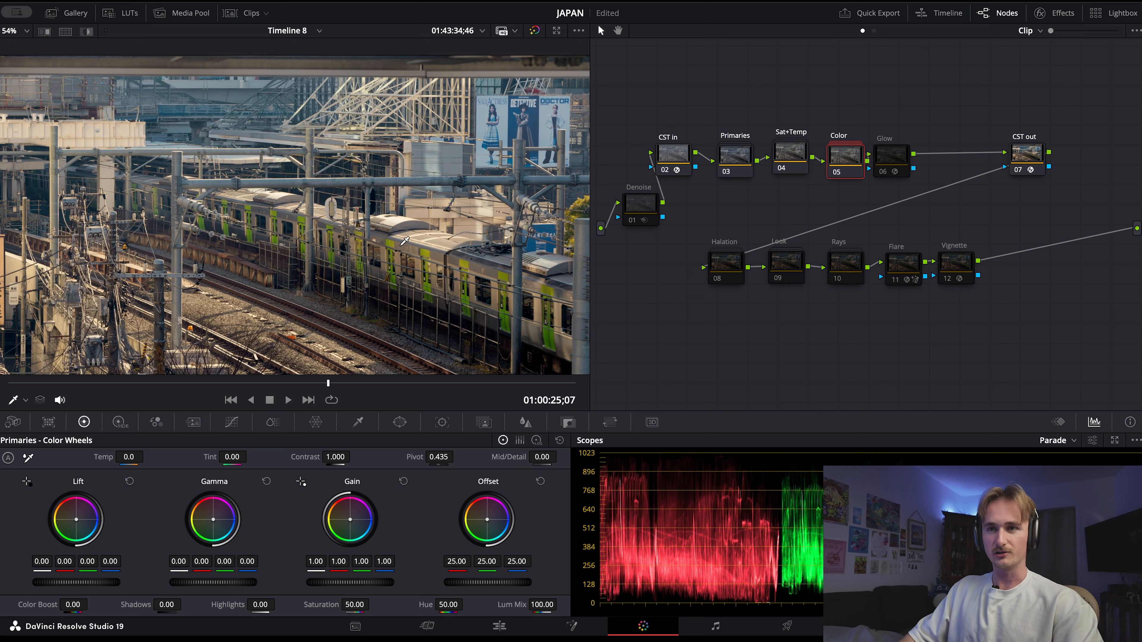
scroll(458, 265, up, 2)
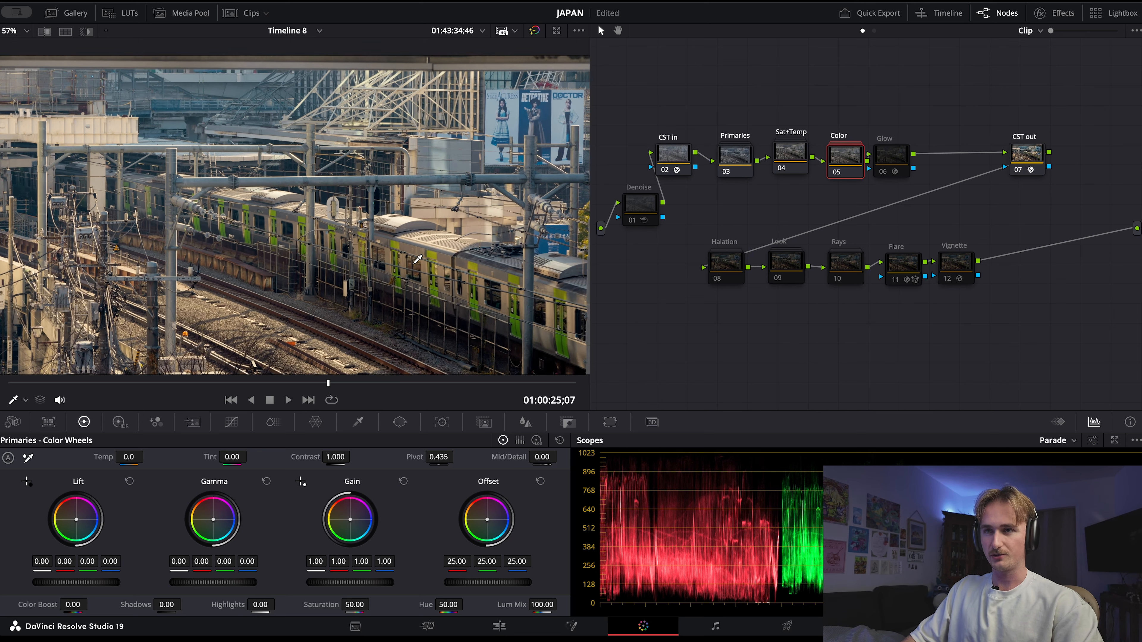
scroll(461, 282, up, 3)
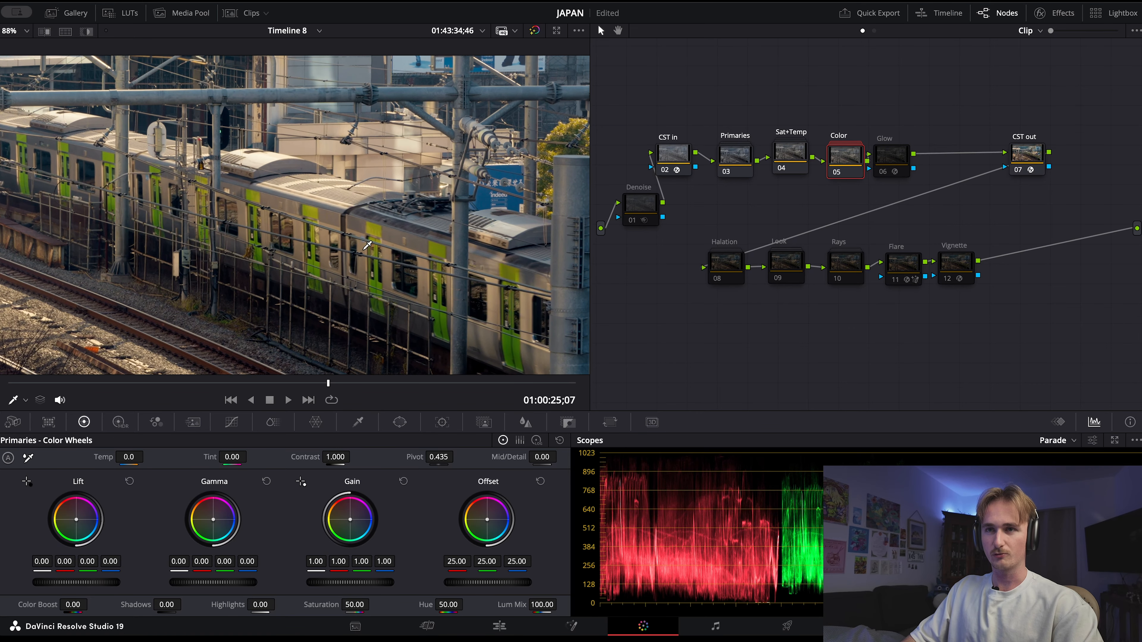
scroll(228, 207, down, 5)
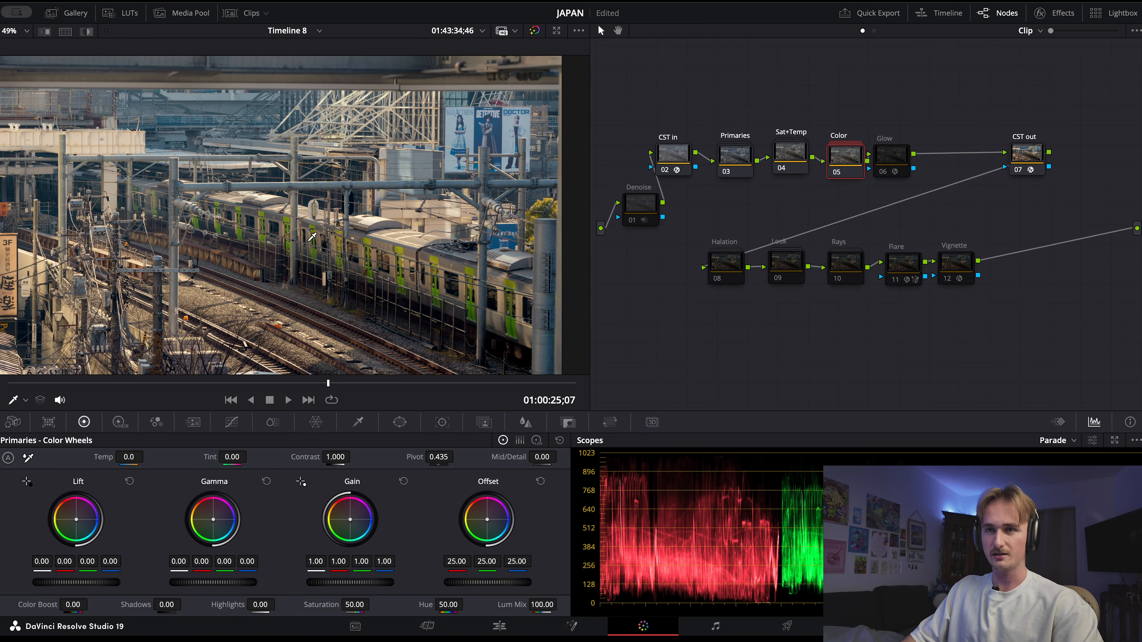
scroll(319, 234, down, 1)
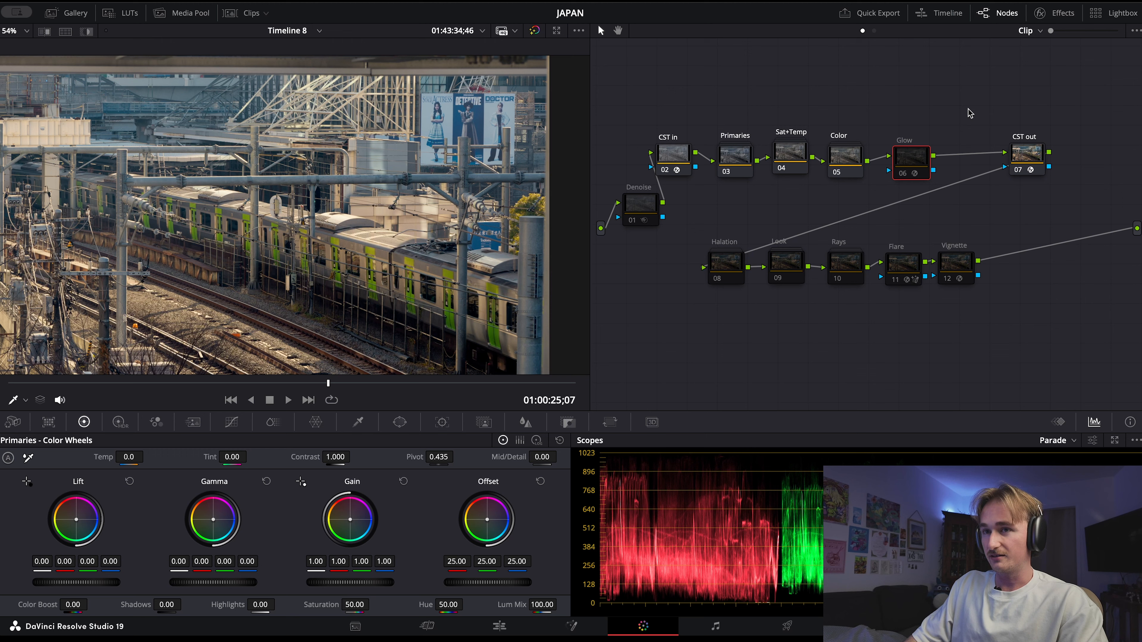
Enable the Glow node and toggle it to compare the image with and without the effect
scroll(361, 267, down, 2)
key(ctrl+d)
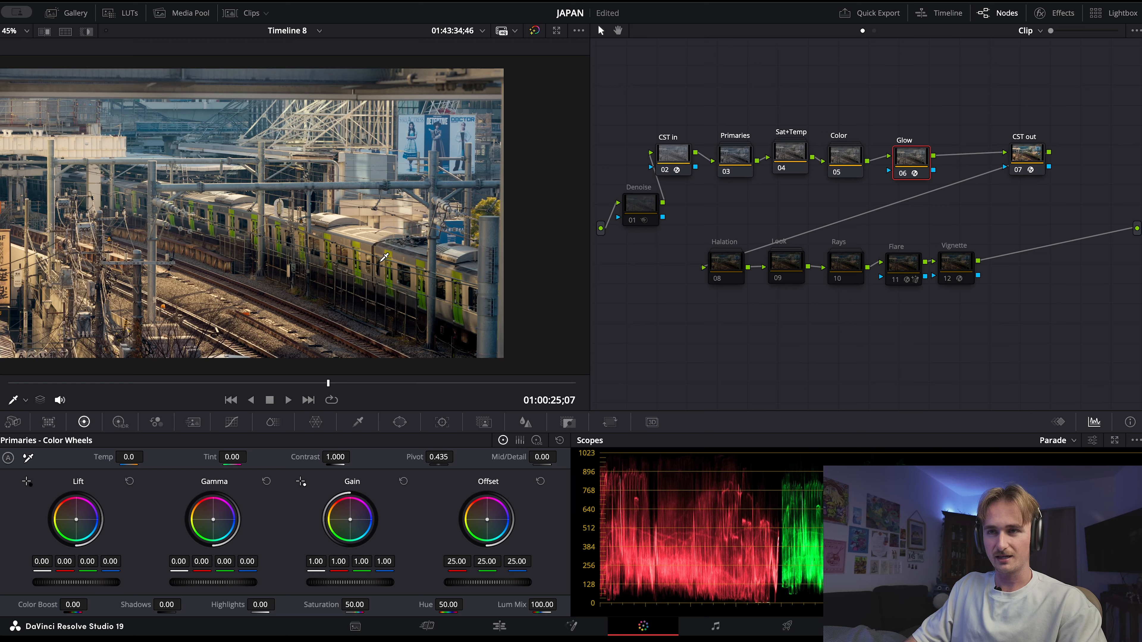
scroll(384, 258, up, 5)
key(ctrl+d)
key(ctrl+d)
key(ctrl+d)
key(ctrl+d)
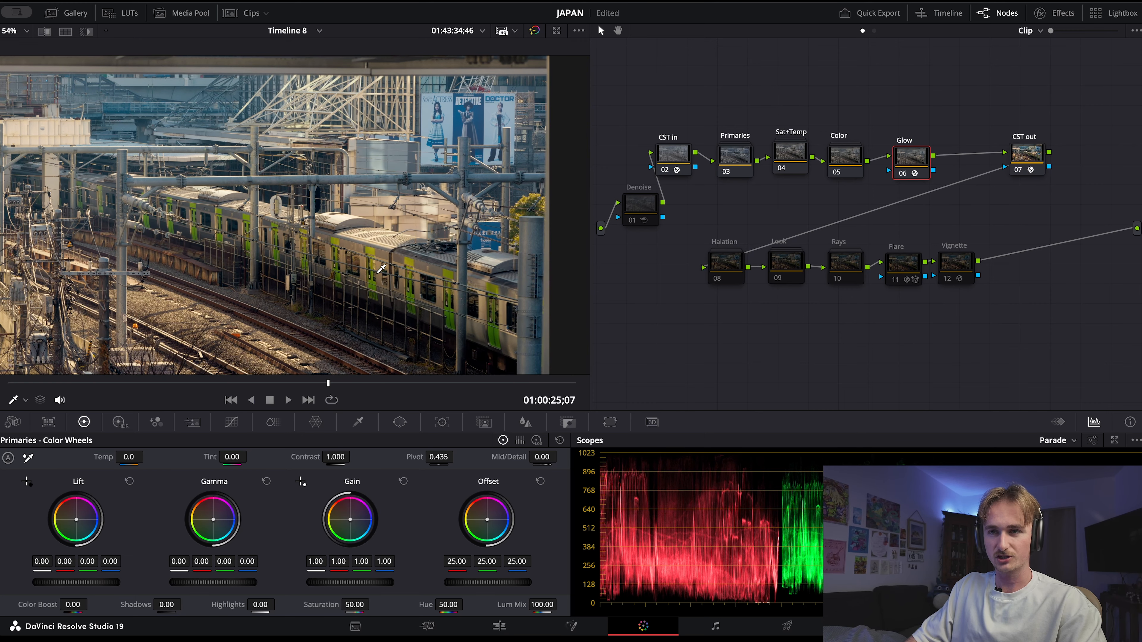
Examine the Glow effect's threshold, spread, gain, saturation and composite settings
click(1049, 20)
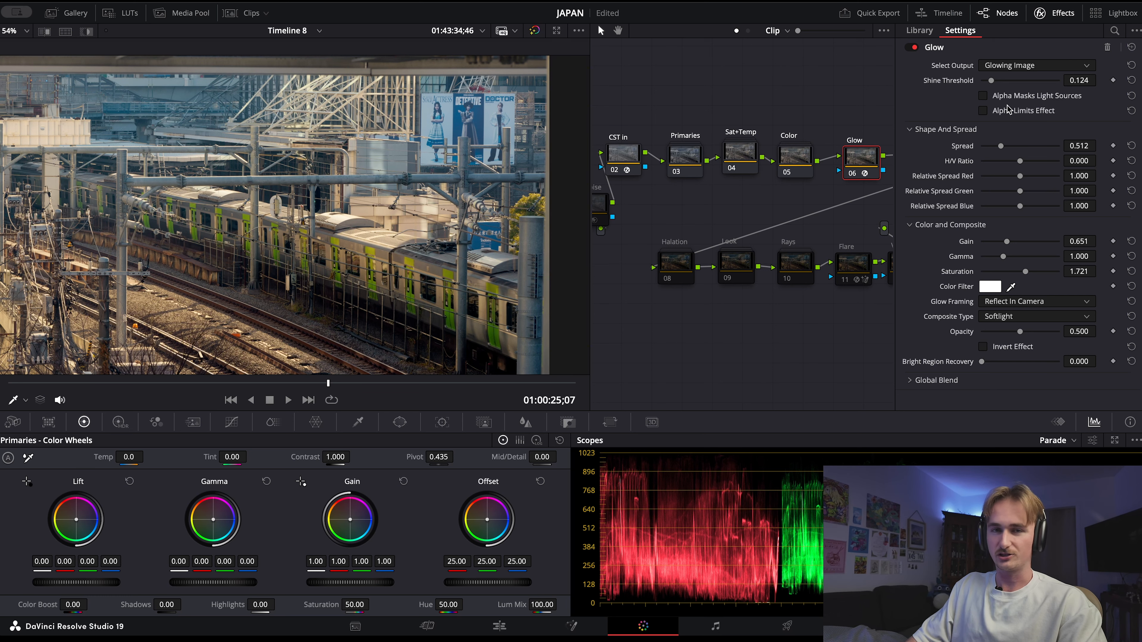
scroll(470, 242, up, 2)
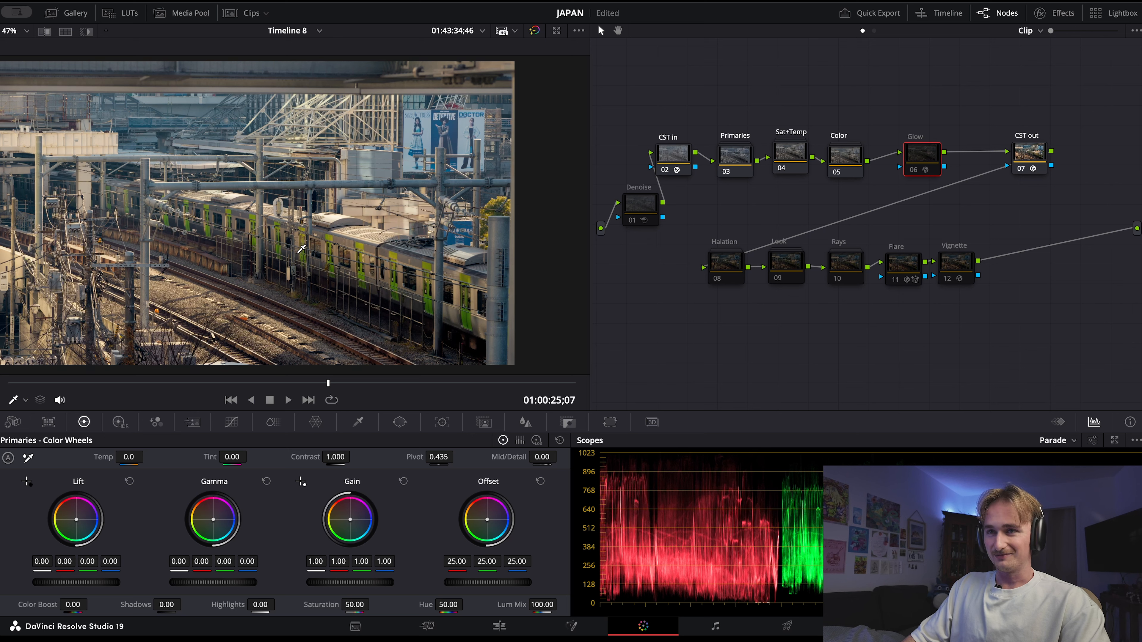
click(1061, 12)
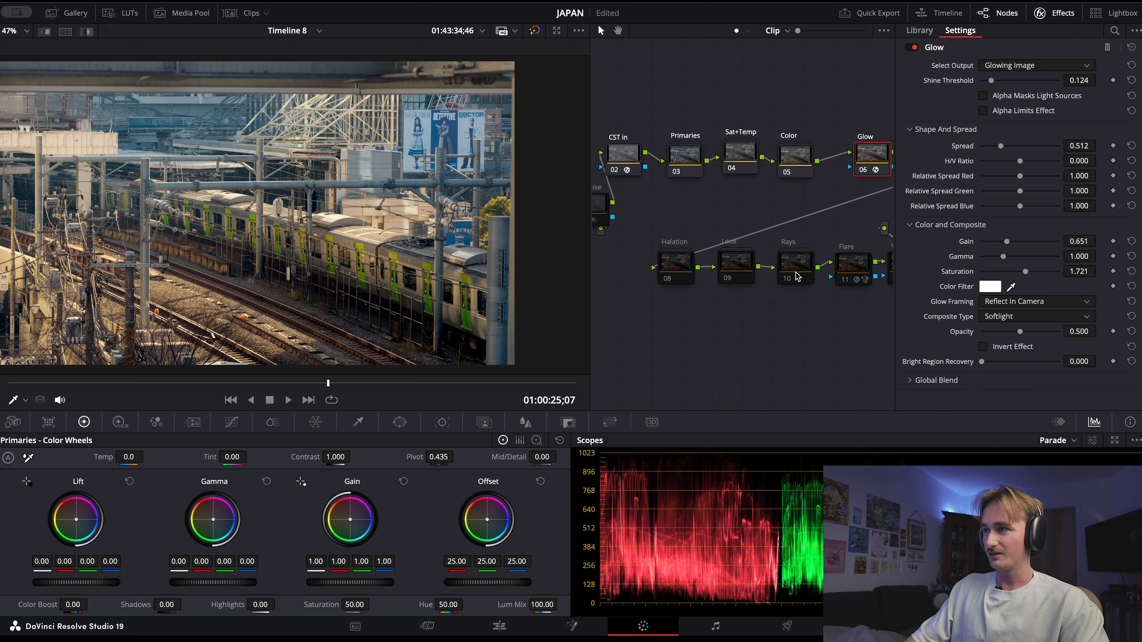
click(1061, 13)
Move the Glow node next to the Color node and enable the Halation and Look nodes
click(714, 263)
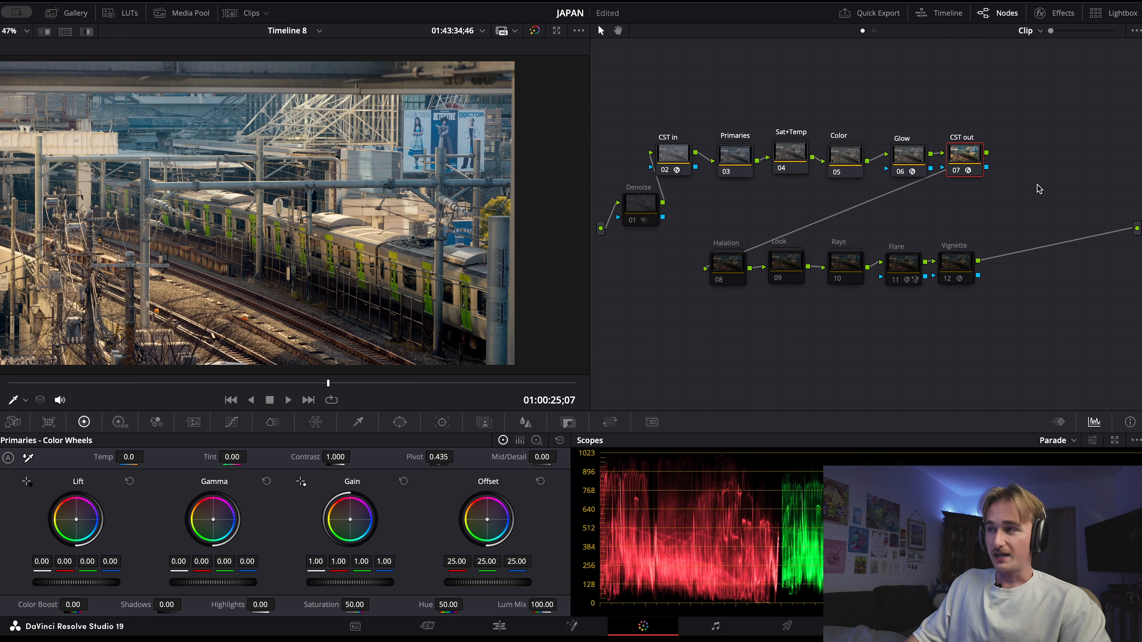
mouse_move(909, 155)
mouse_down()
mouse_move(876, 143)
mouse_move(854, 170)
mouse_move(890, 154)
mouse_up()
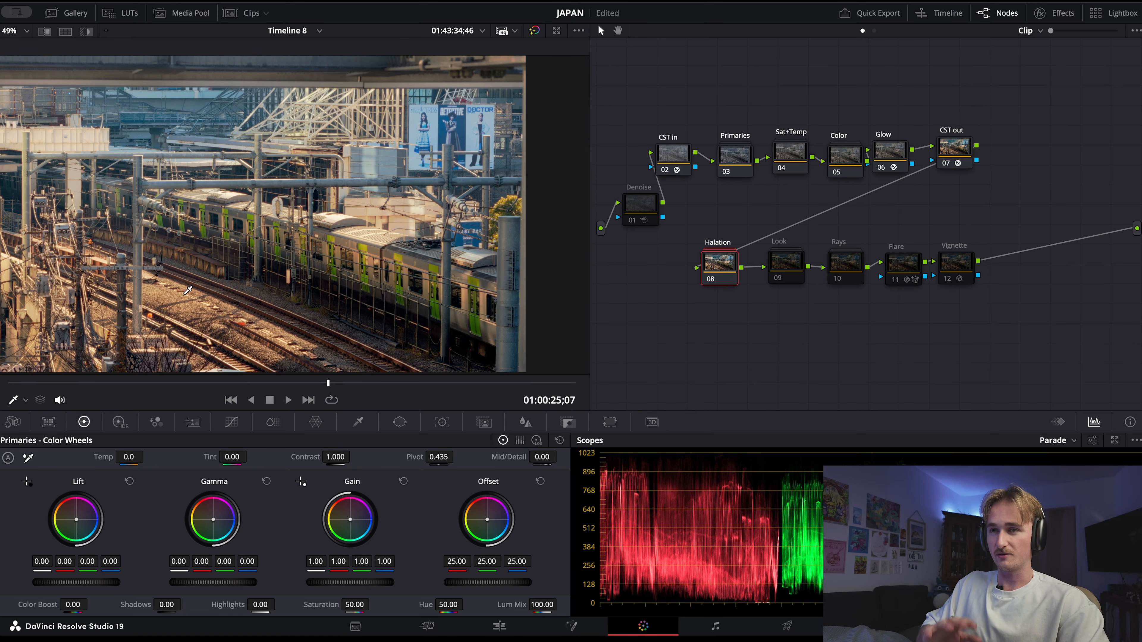
double_click(716, 276)
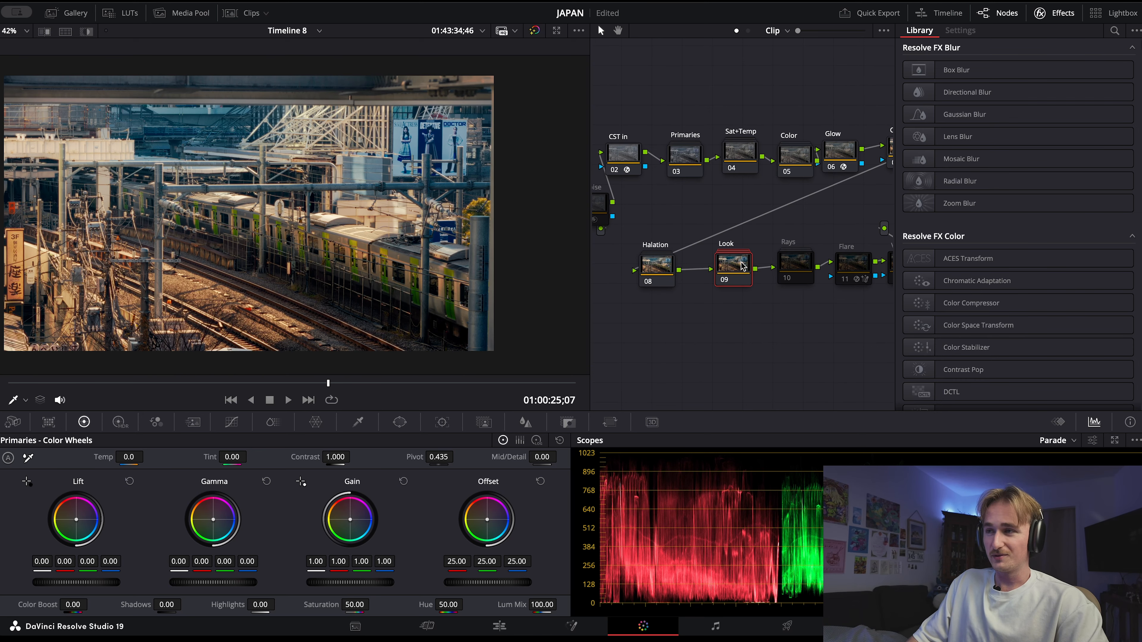
Open the Look compound node and inspect the density node's DCTL settings with its effect off and on
double_click(743, 266)
mouse_move(702, 216)
mouse_down()
mouse_move(805, 215)
mouse_move(713, 216)
mouse_up()
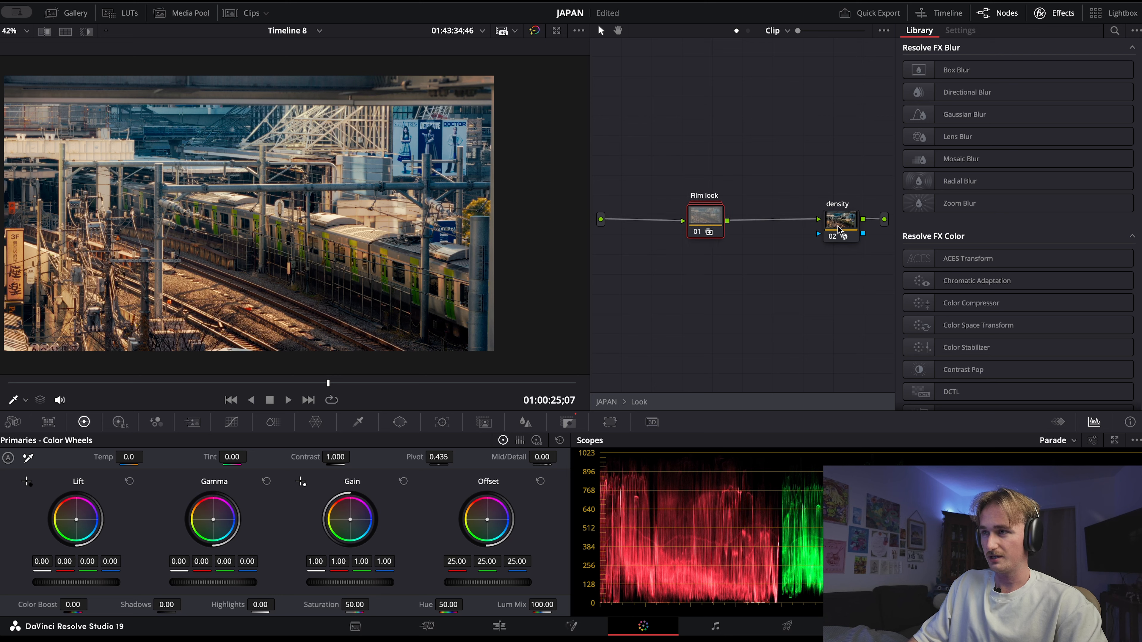
drag(838, 225, 834, 218)
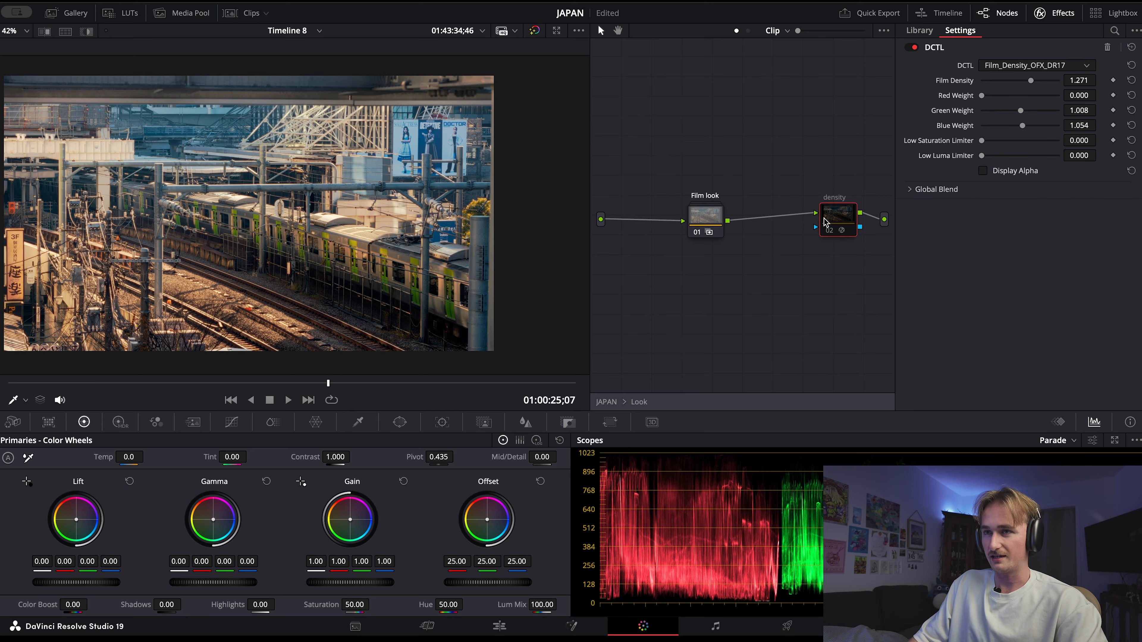
click(711, 218)
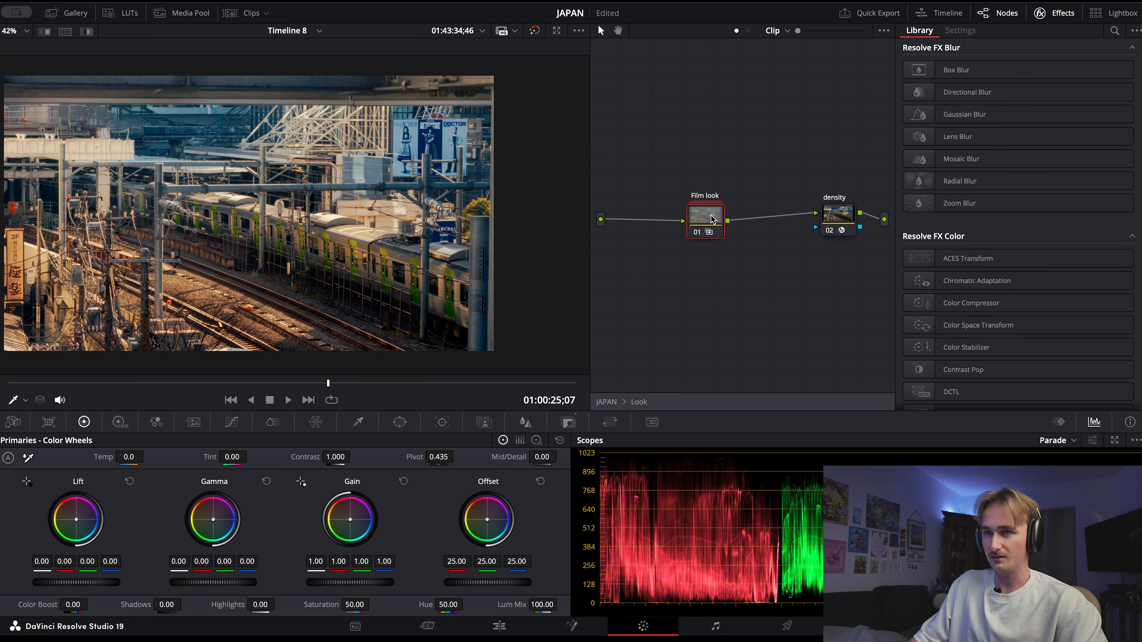
Open the Film look compound node and examine its two inner nodes
drag(708, 218, 668, 215)
double_click(673, 217)
click(802, 200)
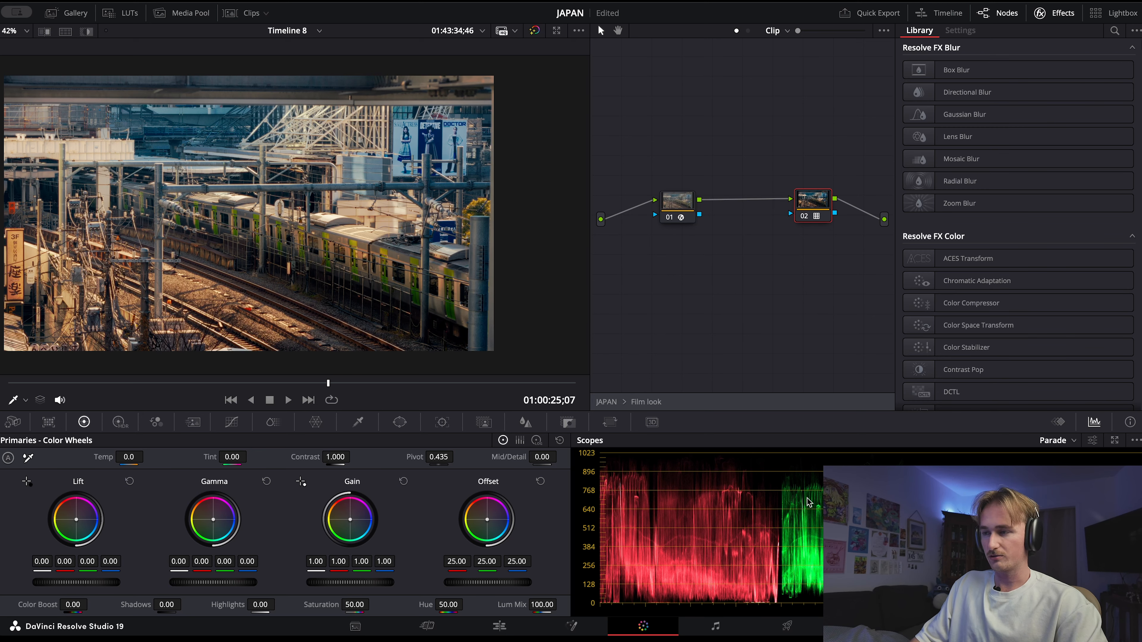
click(668, 218)
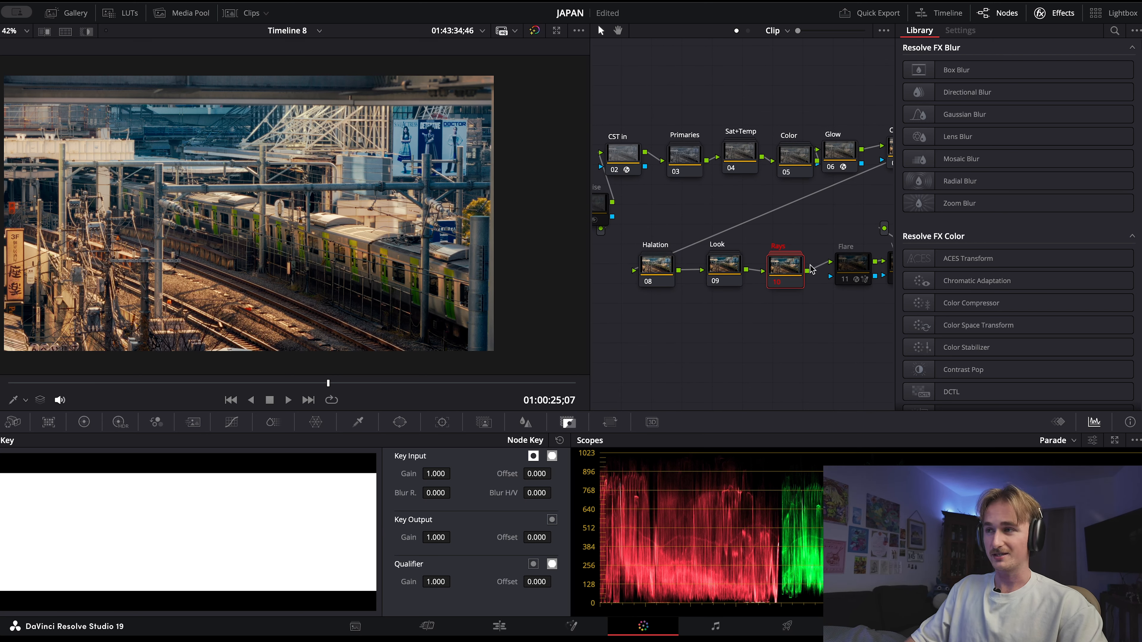
Open the Rays compound node and enable its Rays 1 and Rays 2 nodes, comparing the image with Rays 2 off and on
double_click(791, 270)
key(ctrl+d)
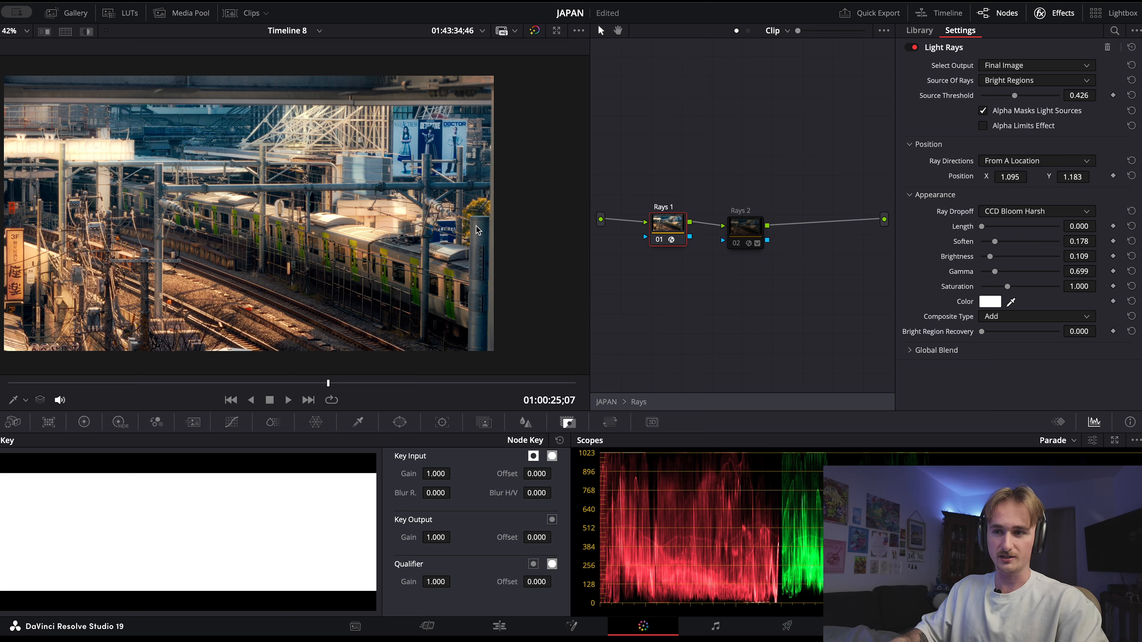
click(750, 231)
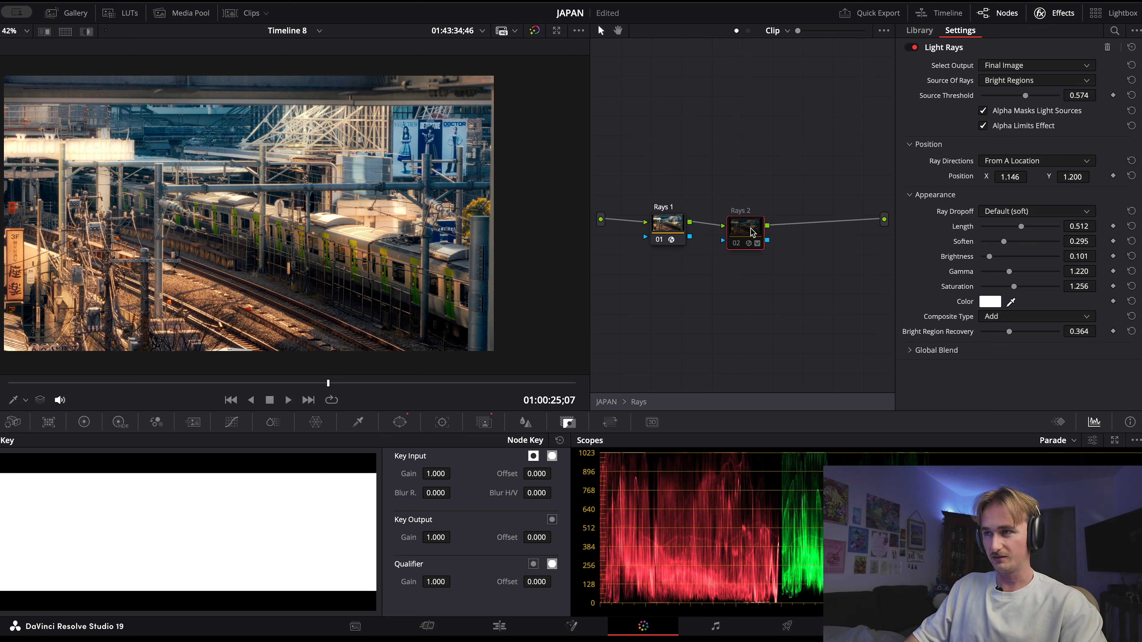
key(ctrl+d)
key(ctrl+d)
key(ctrl+d)
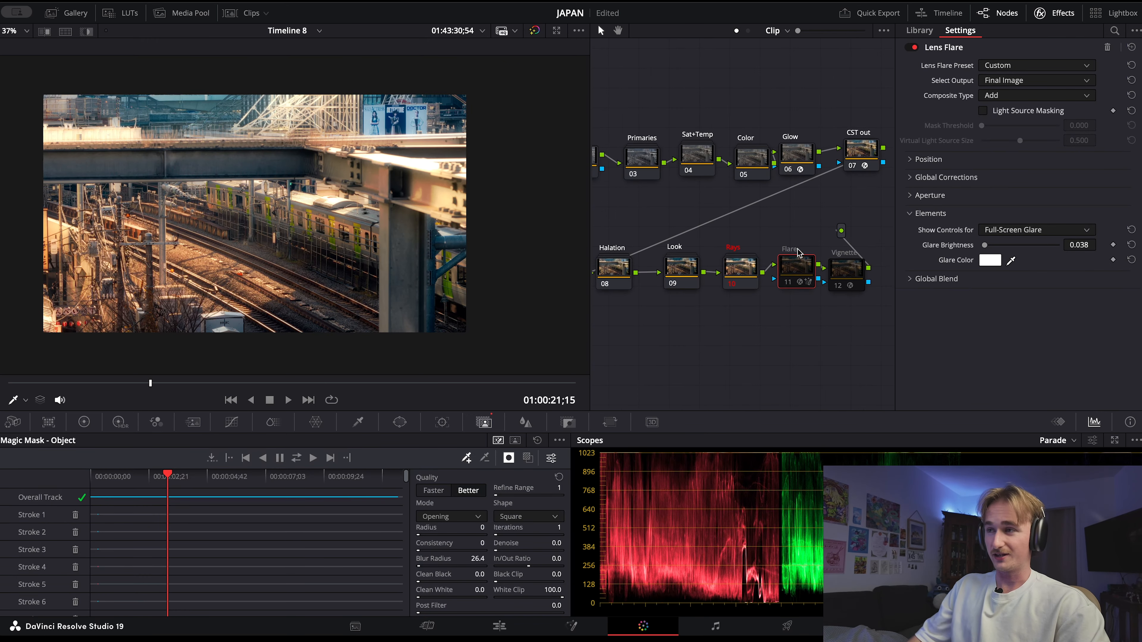
Enable the Flare node and inspect the Position and Global Corrections settings of its Lens Flare effect
key(ctrl+d)
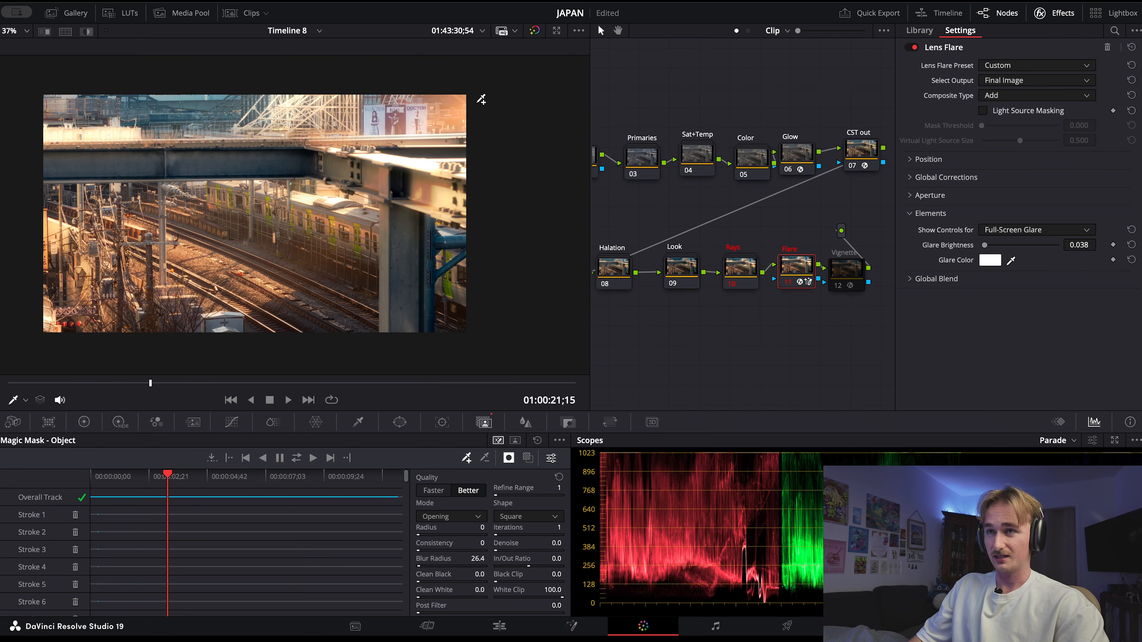
click(948, 163)
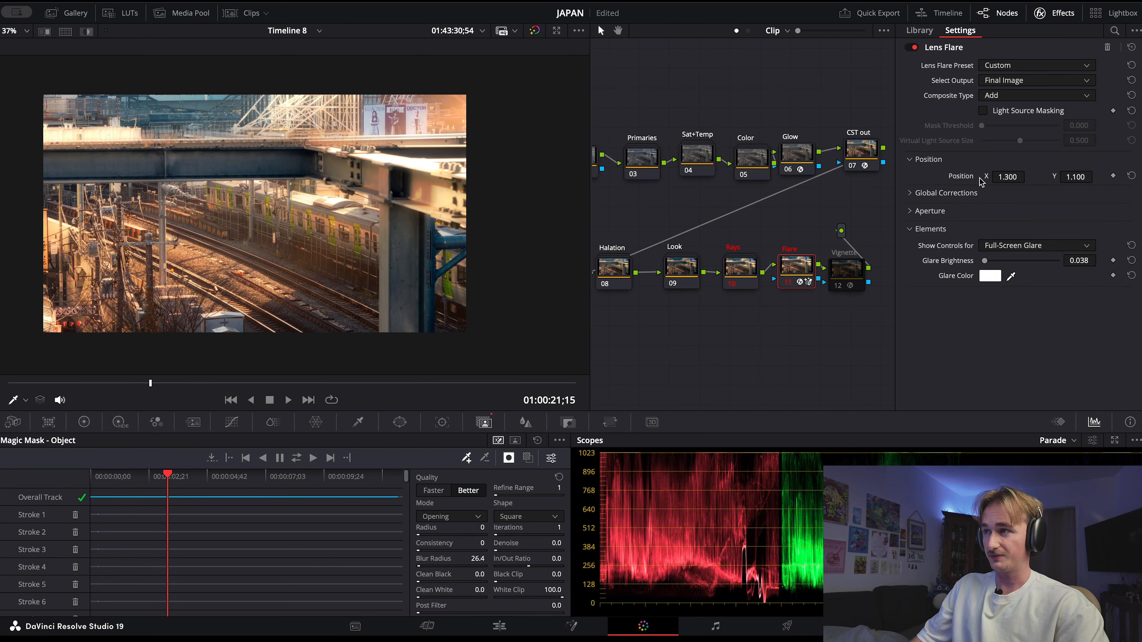
click(943, 211)
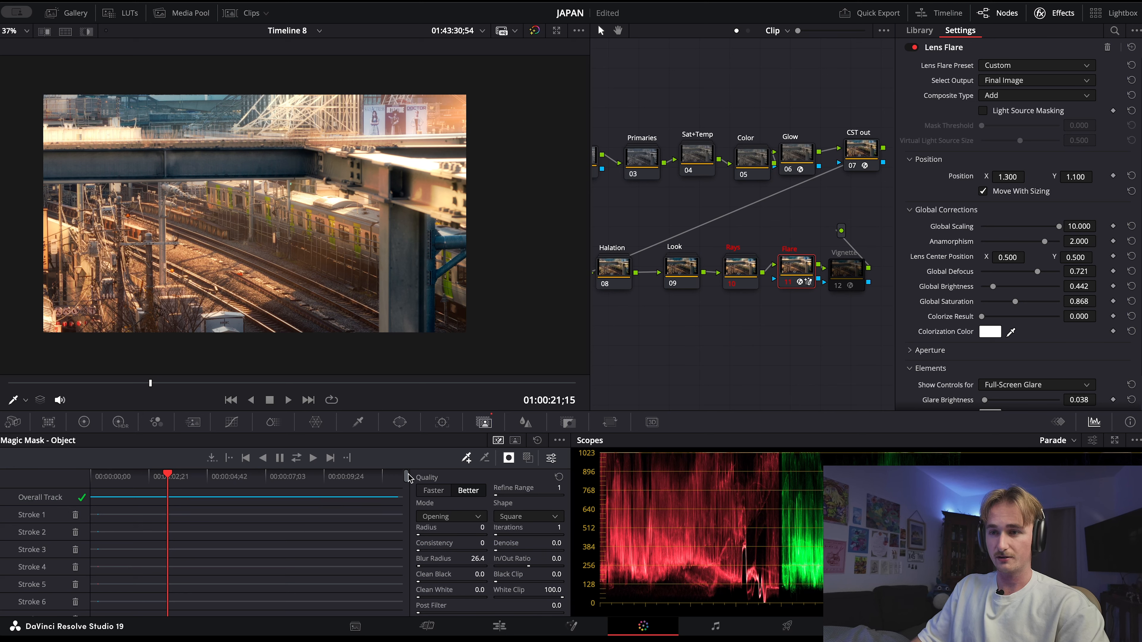
Look through the Flare node's Magic Mask strokes down to the last one and scrub the clip to check the masked flare
drag(406, 476, 405, 613)
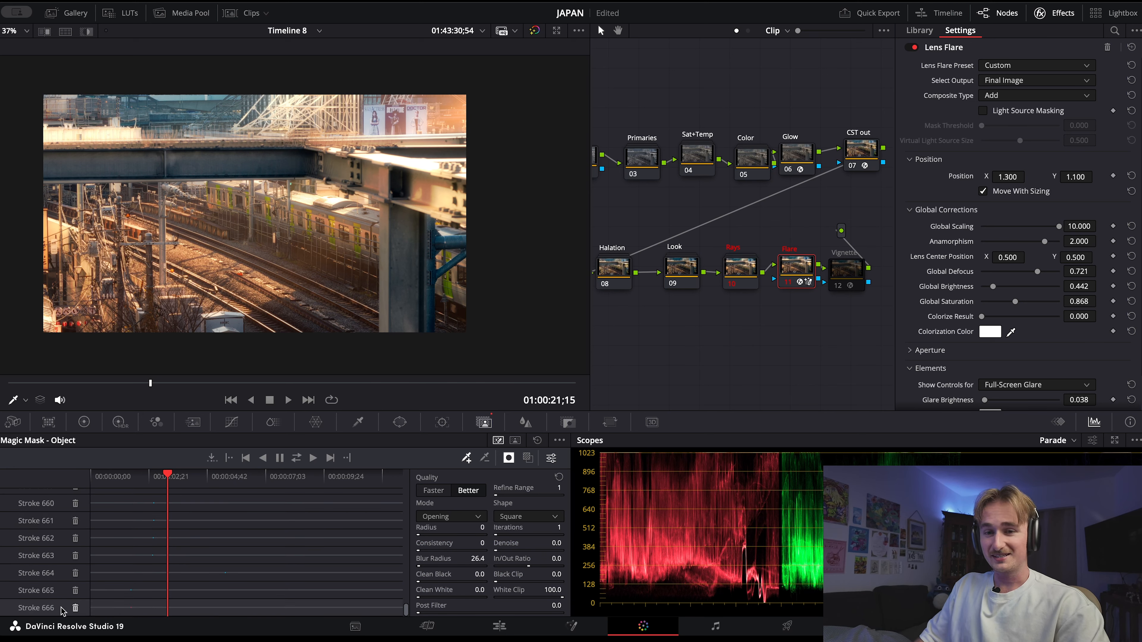
mouse_move(167, 476)
mouse_down()
mouse_move(153, 477)
mouse_move(215, 479)
mouse_move(162, 482)
mouse_up()
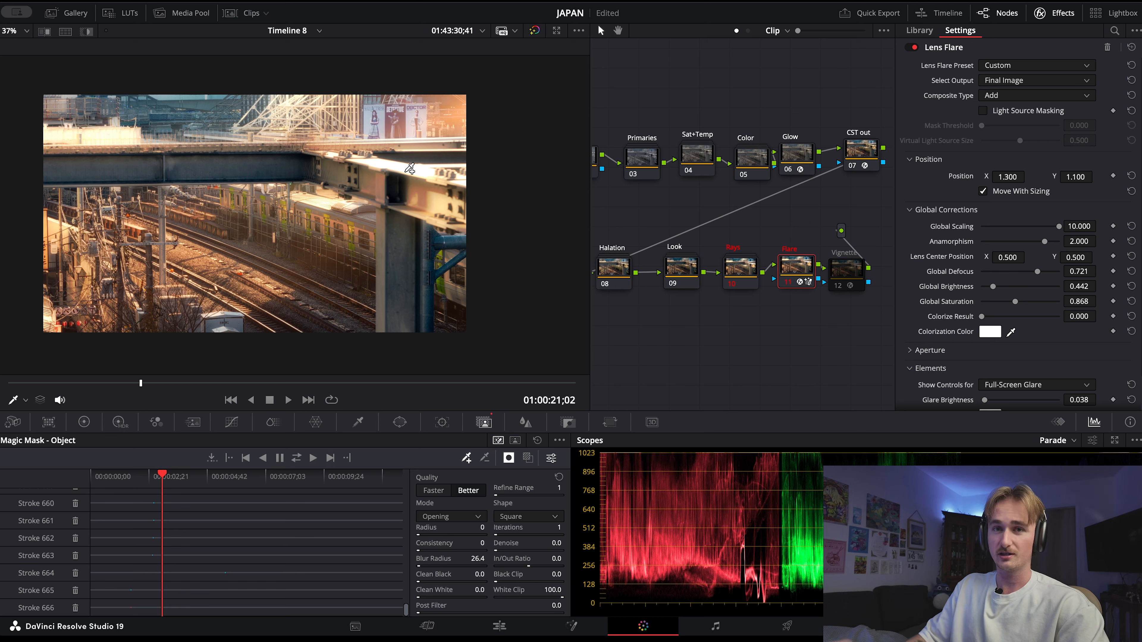
drag(212, 482, 150, 476)
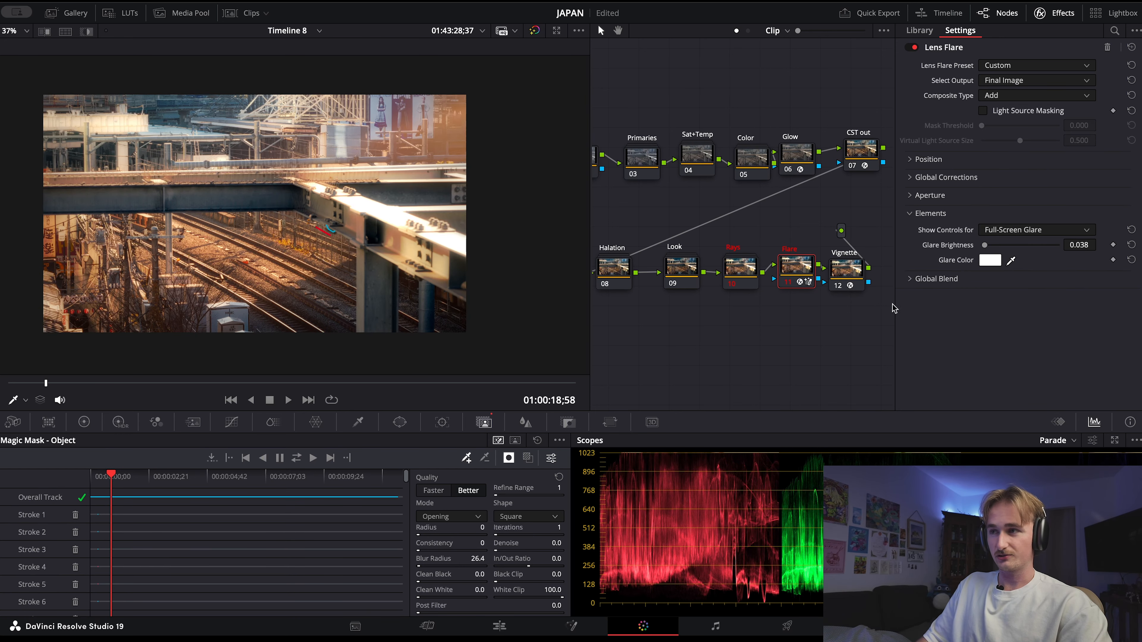
Show the Vignette node's settings and scrub forward through the clip to review the vignette
click(846, 270)
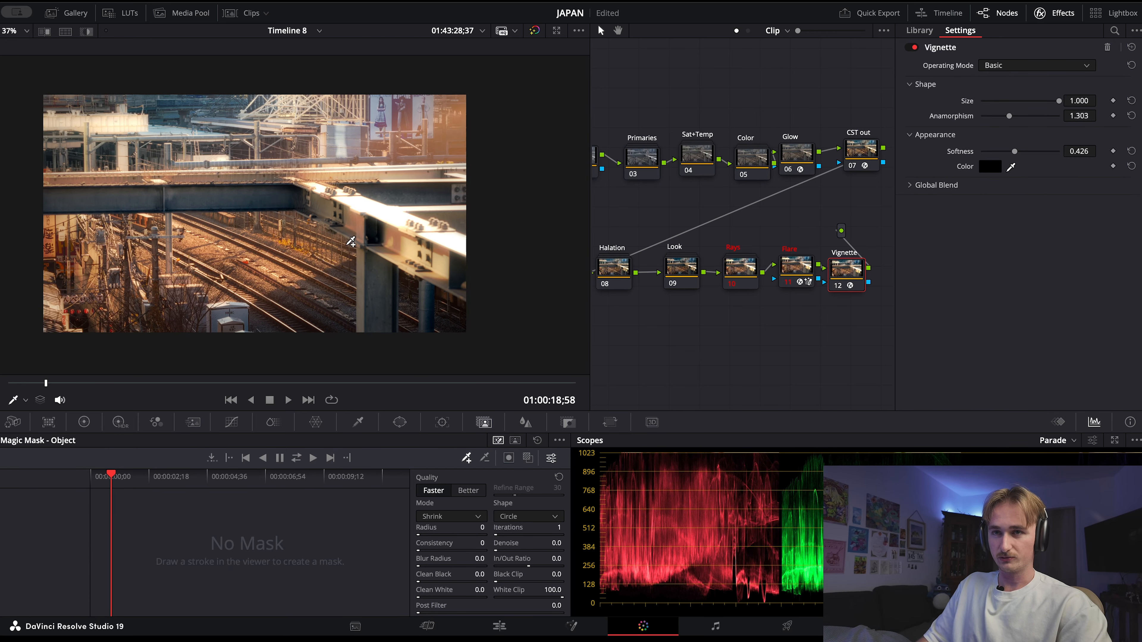
drag(111, 480, 255, 479)
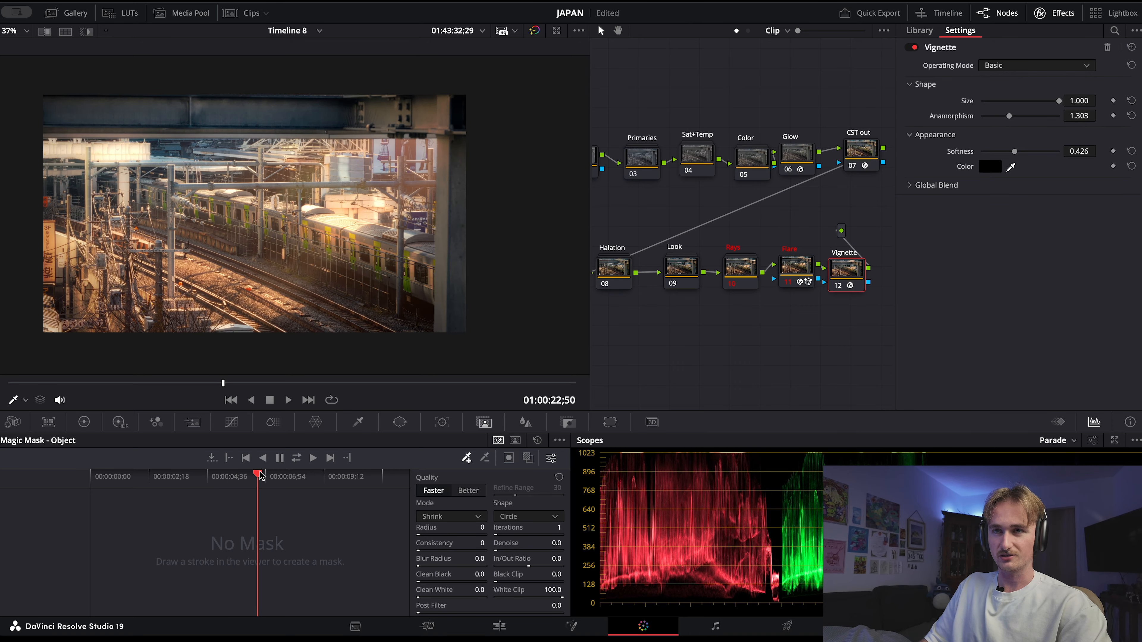